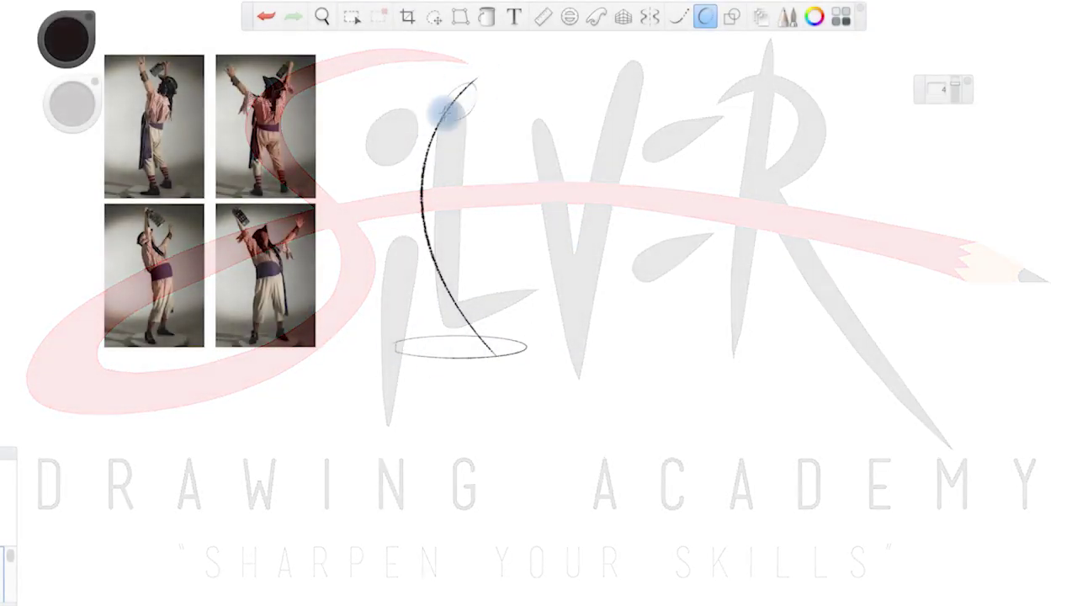
Sketch the first pirate's torso, hips and legs to the ground ellipse, plus a second action line
{"action": "mouse_move", "coordinate": [425, 126]}
{"action": "left_mouse_down"}
{"action": "mouse_move", "coordinate": [446, 218]}
{"action": "mouse_move", "coordinate": [429, 277]}
{"action": "mouse_move", "coordinate": [446, 343]}
{"action": "left_mouse_up"}
{"action": "mouse_move", "coordinate": [455, 227]}
{"action": "left_mouse_down"}
{"action": "mouse_move", "coordinate": [446, 252]}
{"action": "mouse_move", "coordinate": [492, 349]}
{"action": "left_mouse_up"}
{"action": "mouse_move", "coordinate": [431, 124]}
{"action": "left_mouse_down"}
{"action": "mouse_move", "coordinate": [402, 109]}
{"action": "mouse_move", "coordinate": [387, 63]}
{"action": "mouse_move", "coordinate": [394, 44]}
{"action": "left_mouse_up"}
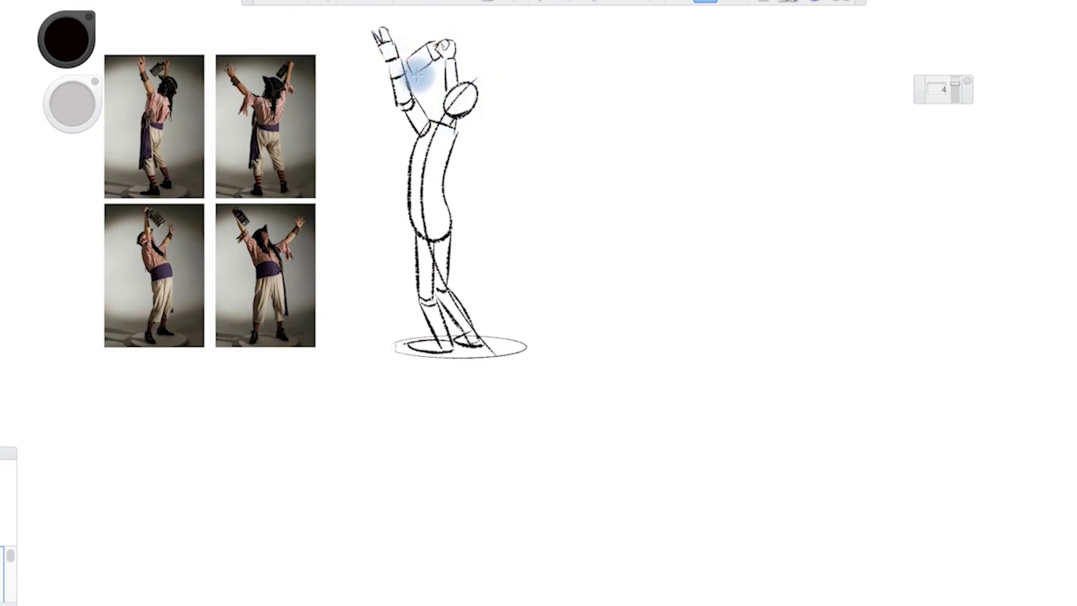
{"action": "mouse_move", "coordinate": [580, 122]}
{"action": "left_mouse_down"}
{"action": "mouse_move", "coordinate": [602, 324]}
{"action": "mouse_move", "coordinate": [644, 341]}
{"action": "left_mouse_up"}
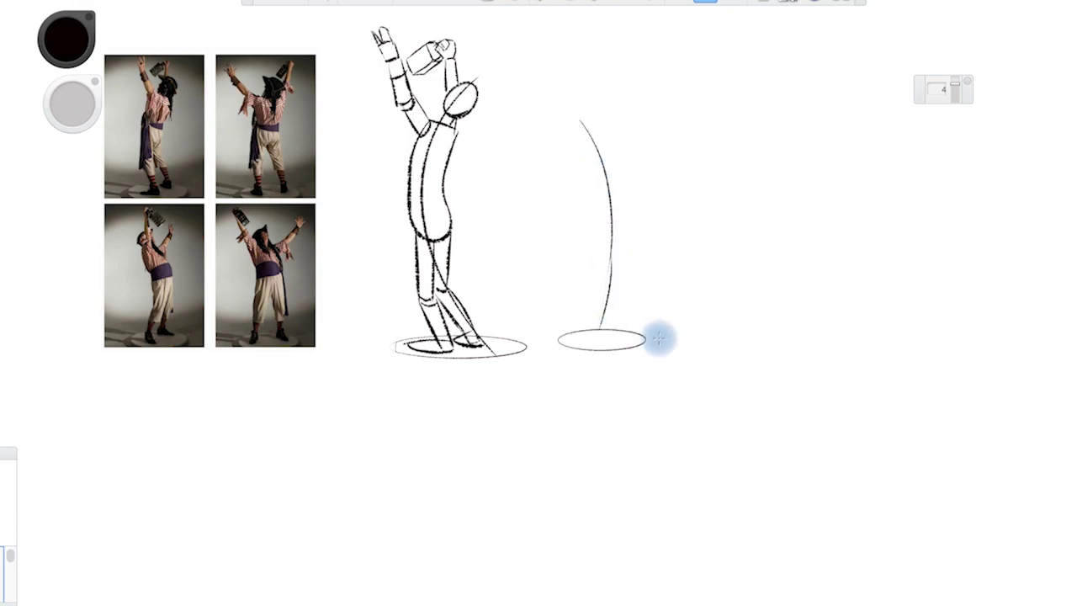
Sketch the second figure's cross-contoured ribcage and legs, including the right lower leg and foot
{"action": "mouse_move", "coordinate": [572, 147]}
{"action": "left_mouse_down"}
{"action": "mouse_move", "coordinate": [627, 193]}
{"action": "mouse_move", "coordinate": [588, 240]}
{"action": "mouse_move", "coordinate": [635, 181]}
{"action": "mouse_move", "coordinate": [572, 341]}
{"action": "left_mouse_up"}
{"action": "left_click_drag", "start_coordinate": [623, 219], "coordinate": [639, 341]}
{"action": "mouse_move", "coordinate": [631, 303]}
{"action": "left_mouse_down"}
{"action": "mouse_move", "coordinate": [648, 345]}
{"action": "mouse_move", "coordinate": [660, 345]}
{"action": "left_mouse_up"}
Add the second figure's head and both raised arms, then begin the third figure's bent-back arcs
{"action": "mouse_move", "coordinate": [595, 107]}
{"action": "left_mouse_down"}
{"action": "mouse_move", "coordinate": [601, 118]}
{"action": "mouse_move", "coordinate": [652, 118]}
{"action": "left_mouse_up"}
{"action": "mouse_move", "coordinate": [622, 155]}
{"action": "left_mouse_down"}
{"action": "mouse_move", "coordinate": [656, 135]}
{"action": "mouse_move", "coordinate": [664, 71]}
{"action": "mouse_move", "coordinate": [681, 63]}
{"action": "left_mouse_up"}
{"action": "mouse_move", "coordinate": [563, 139]}
{"action": "left_mouse_down"}
{"action": "mouse_move", "coordinate": [509, 84]}
{"action": "mouse_move", "coordinate": [563, 148]}
{"action": "mouse_move", "coordinate": [513, 93]}
{"action": "mouse_move", "coordinate": [526, 80]}
{"action": "mouse_move", "coordinate": [543, 89]}
{"action": "left_mouse_up"}
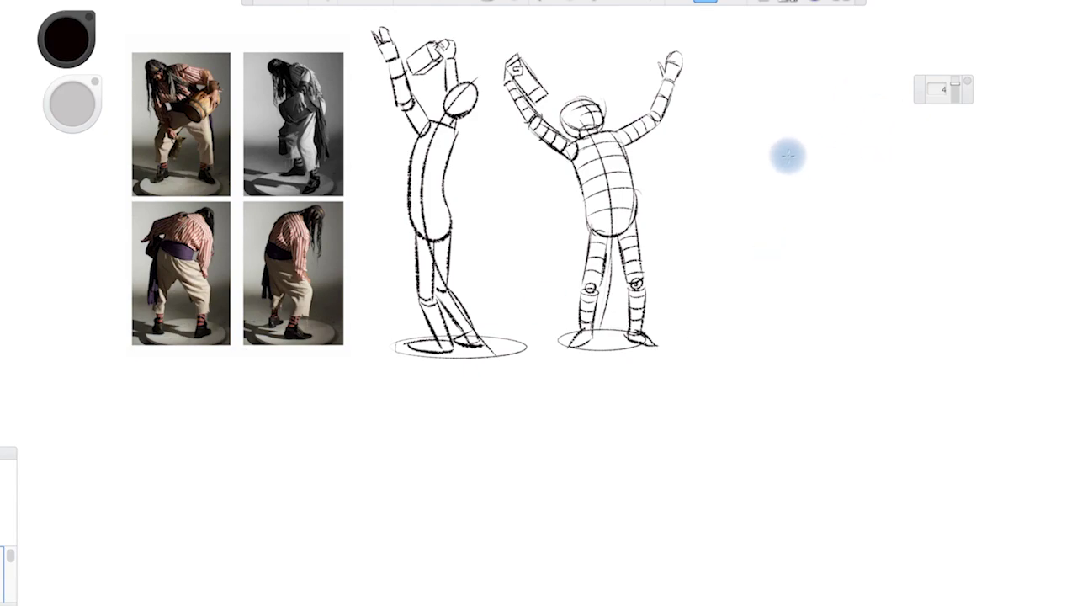
{"action": "left_click_drag", "start_coordinate": [757, 152], "coordinate": [858, 235]}
{"action": "mouse_move", "coordinate": [841, 168]}
{"action": "left_mouse_down"}
{"action": "mouse_move", "coordinate": [799, 307]}
{"action": "mouse_move", "coordinate": [925, 316]}
{"action": "left_mouse_up"}
Draw the third figure's ground ellipse, bent torso cylinder and both bent legs with feet
{"action": "mouse_move", "coordinate": [774, 177]}
{"action": "left_mouse_down"}
{"action": "mouse_move", "coordinate": [820, 139]}
{"action": "mouse_move", "coordinate": [871, 252]}
{"action": "left_mouse_up"}
{"action": "left_click_drag", "start_coordinate": [821, 227], "coordinate": [780, 283]}
{"action": "mouse_move", "coordinate": [866, 211]}
{"action": "left_mouse_down"}
{"action": "mouse_move", "coordinate": [900, 277]}
{"action": "mouse_move", "coordinate": [896, 303]}
{"action": "left_mouse_up"}
{"action": "mouse_move", "coordinate": [820, 236]}
{"action": "left_mouse_down"}
{"action": "mouse_move", "coordinate": [778, 270]}
{"action": "mouse_move", "coordinate": [800, 324]}
{"action": "left_mouse_up"}
{"action": "left_click_drag", "start_coordinate": [846, 223], "coordinate": [874, 261]}
{"action": "left_click_drag", "start_coordinate": [870, 252], "coordinate": [891, 278]}
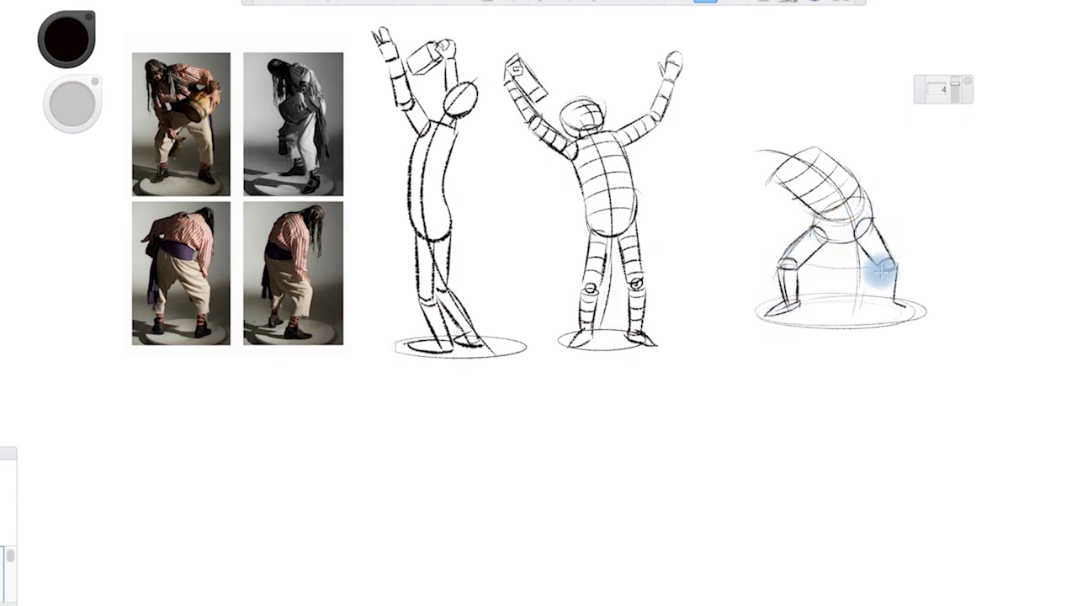
Add the third figure's shoulders, hanging contoured arms, head and the barrel at its side
{"action": "mouse_move", "coordinate": [795, 181]}
{"action": "left_mouse_down"}
{"action": "mouse_move", "coordinate": [762, 202]}
{"action": "mouse_move", "coordinate": [808, 252]}
{"action": "left_mouse_up"}
{"action": "mouse_move", "coordinate": [829, 147]}
{"action": "left_mouse_down"}
{"action": "mouse_move", "coordinate": [888, 151]}
{"action": "mouse_move", "coordinate": [900, 227]}
{"action": "left_mouse_up"}
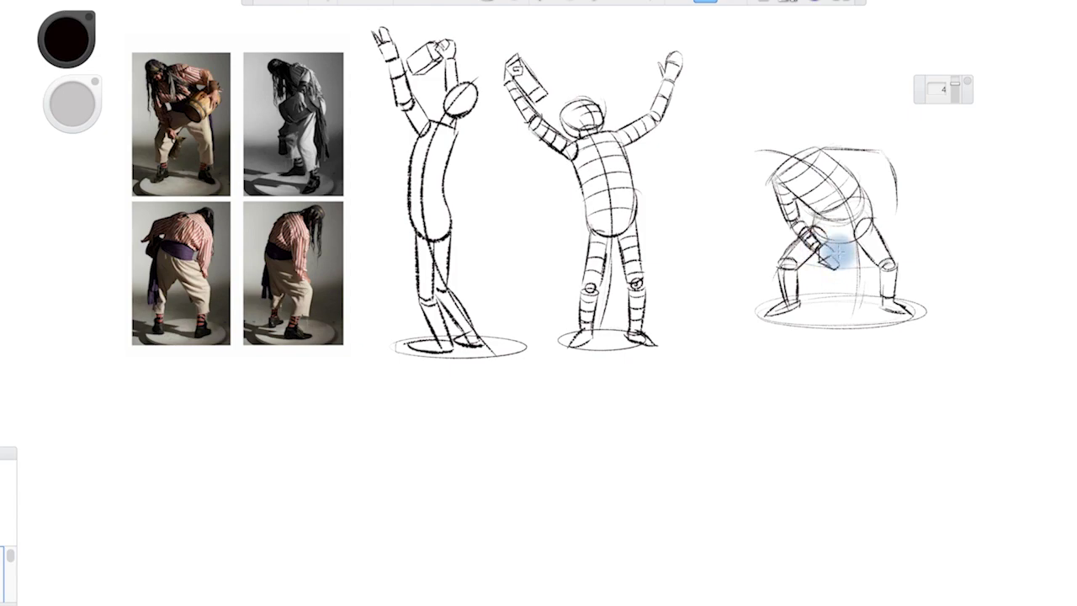
{"action": "mouse_move", "coordinate": [837, 252]}
{"action": "left_mouse_down"}
{"action": "mouse_move", "coordinate": [821, 303]}
{"action": "mouse_move", "coordinate": [845, 303]}
{"action": "mouse_move", "coordinate": [866, 261]}
{"action": "left_mouse_up"}
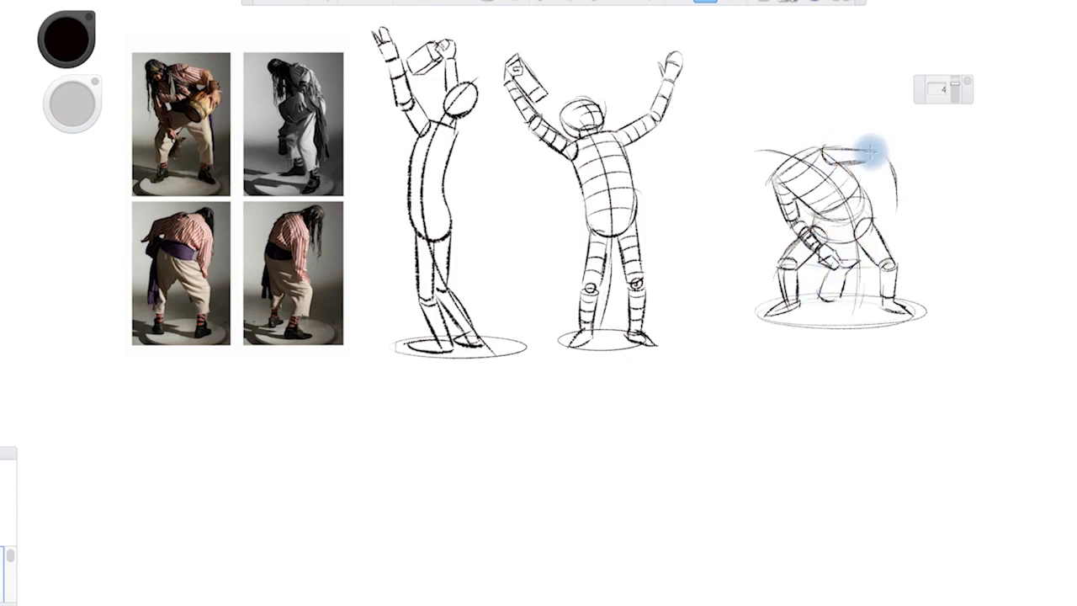
{"action": "left_click_drag", "start_coordinate": [877, 156], "coordinate": [884, 164]}
{"action": "left_click_drag", "start_coordinate": [881, 177], "coordinate": [892, 202]}
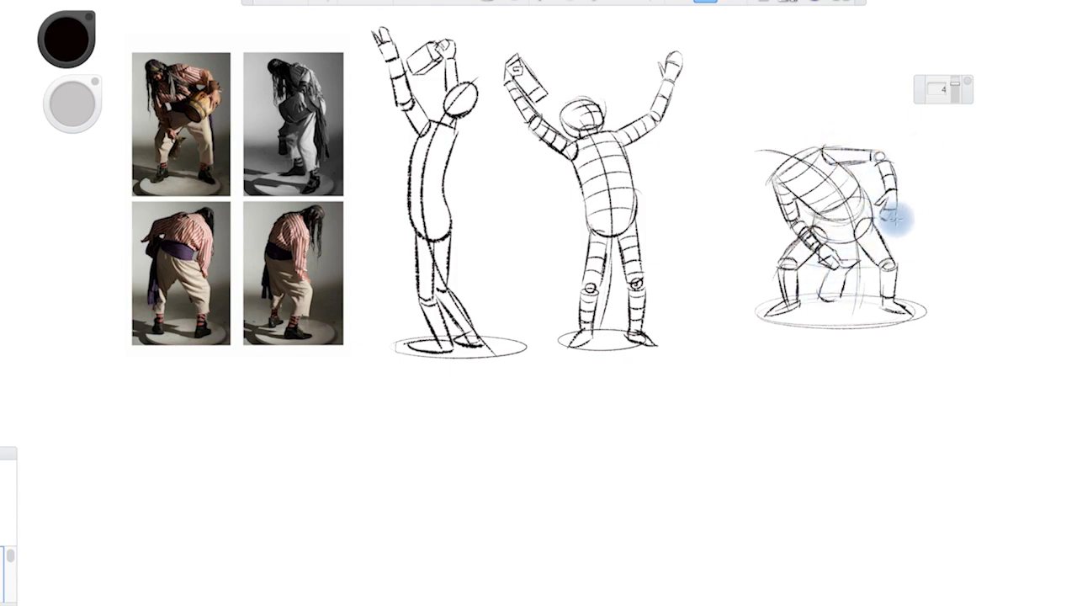
{"action": "left_click_drag", "start_coordinate": [776, 132], "coordinate": [799, 168]}
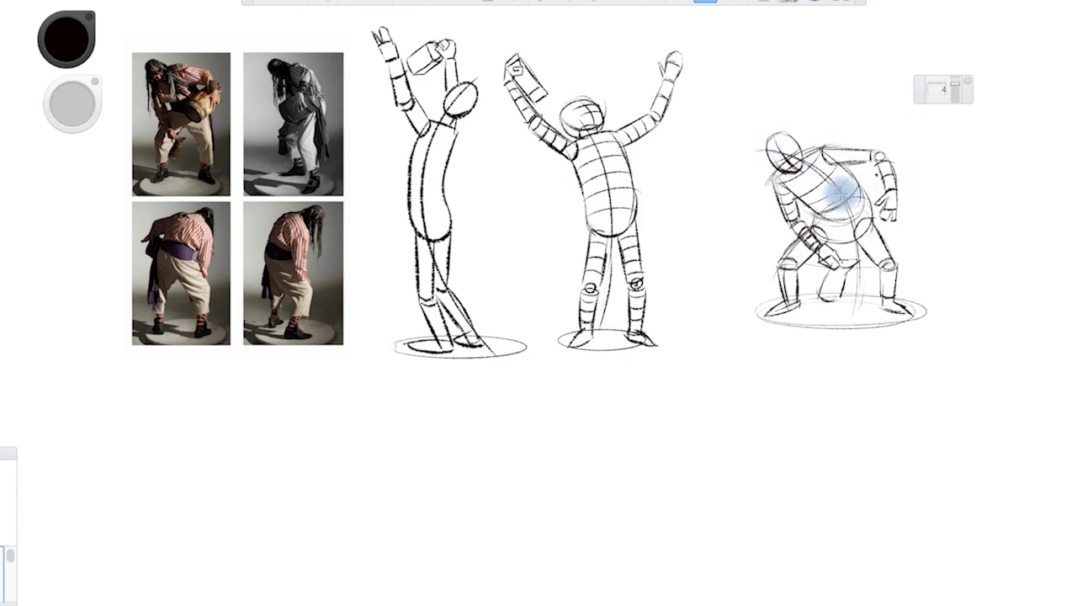
{"action": "left_click_drag", "start_coordinate": [867, 169], "coordinate": [905, 231]}
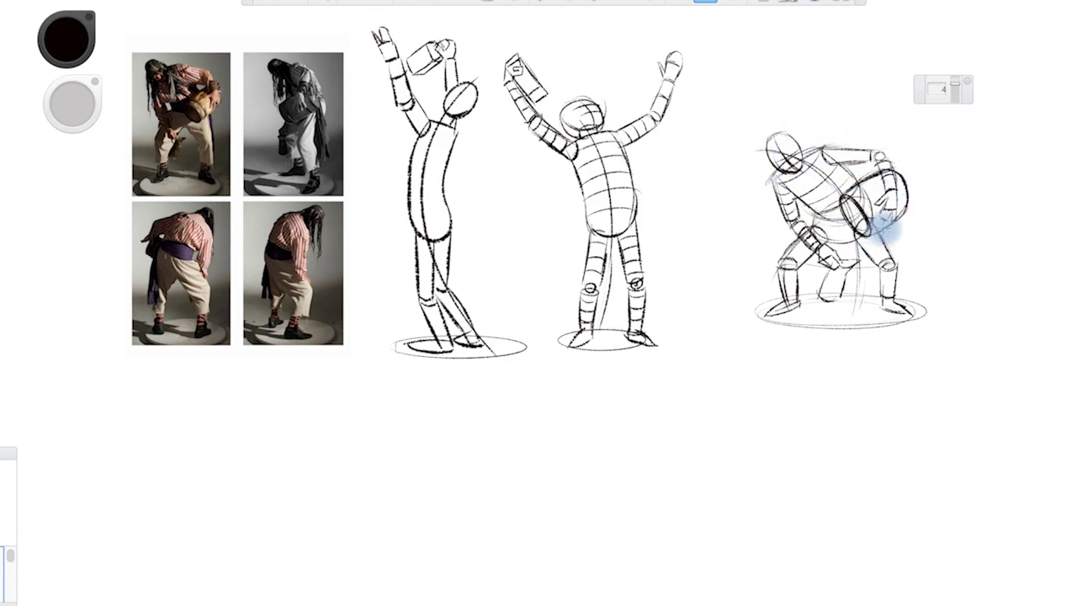
Start a fourth figure with action line, ground ellipse, back arcs, torso, legs and arm loop
{"action": "left_click_drag", "start_coordinate": [740, 358], "coordinate": [698, 472]}
{"action": "left_click_drag", "start_coordinate": [648, 505], "coordinate": [774, 513]}
{"action": "mouse_move", "coordinate": [757, 362]}
{"action": "left_mouse_down"}
{"action": "mouse_move", "coordinate": [681, 404]}
{"action": "mouse_move", "coordinate": [724, 420]}
{"action": "mouse_move", "coordinate": [664, 455]}
{"action": "mouse_move", "coordinate": [673, 505]}
{"action": "left_mouse_up"}
{"action": "left_click_drag", "start_coordinate": [724, 404], "coordinate": [757, 505]}
{"action": "left_click_drag", "start_coordinate": [757, 403], "coordinate": [765, 446]}
Add shoulder lines, a refined torso outline and a foot on the ground ellipse to the fourth figure
{"action": "mouse_move", "coordinate": [723, 353]}
{"action": "left_mouse_down"}
{"action": "mouse_move", "coordinate": [673, 362]}
{"action": "mouse_move", "coordinate": [665, 429]}
{"action": "left_mouse_up"}
{"action": "mouse_move", "coordinate": [774, 395]}
{"action": "left_mouse_down"}
{"action": "mouse_move", "coordinate": [740, 353]}
{"action": "mouse_move", "coordinate": [761, 396]}
{"action": "mouse_move", "coordinate": [740, 437]}
{"action": "mouse_move", "coordinate": [769, 420]}
{"action": "left_mouse_up"}
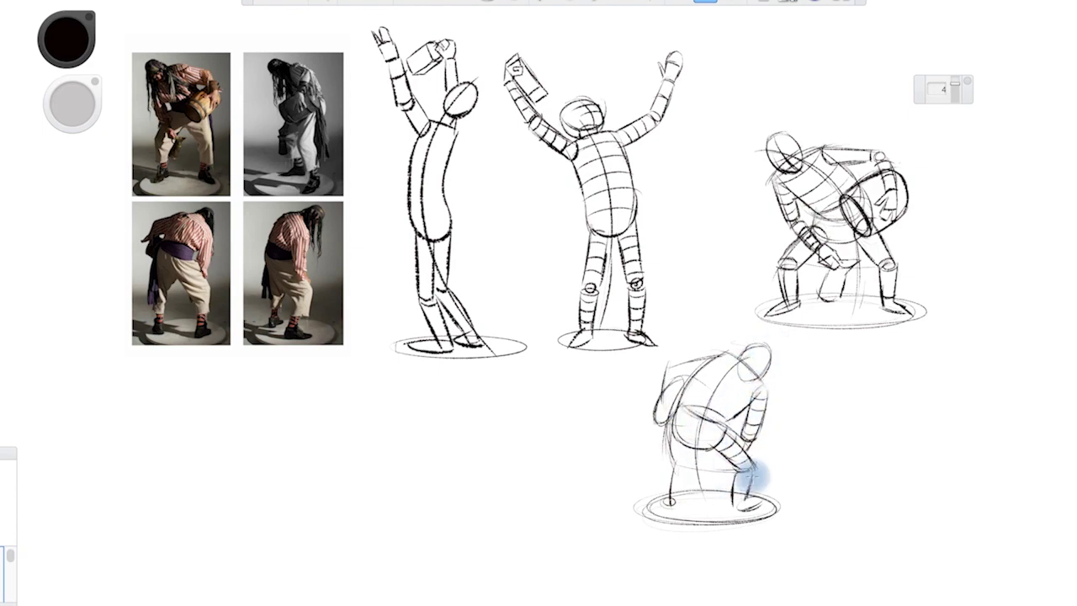
{"action": "left_click_drag", "start_coordinate": [739, 511], "coordinate": [772, 505]}
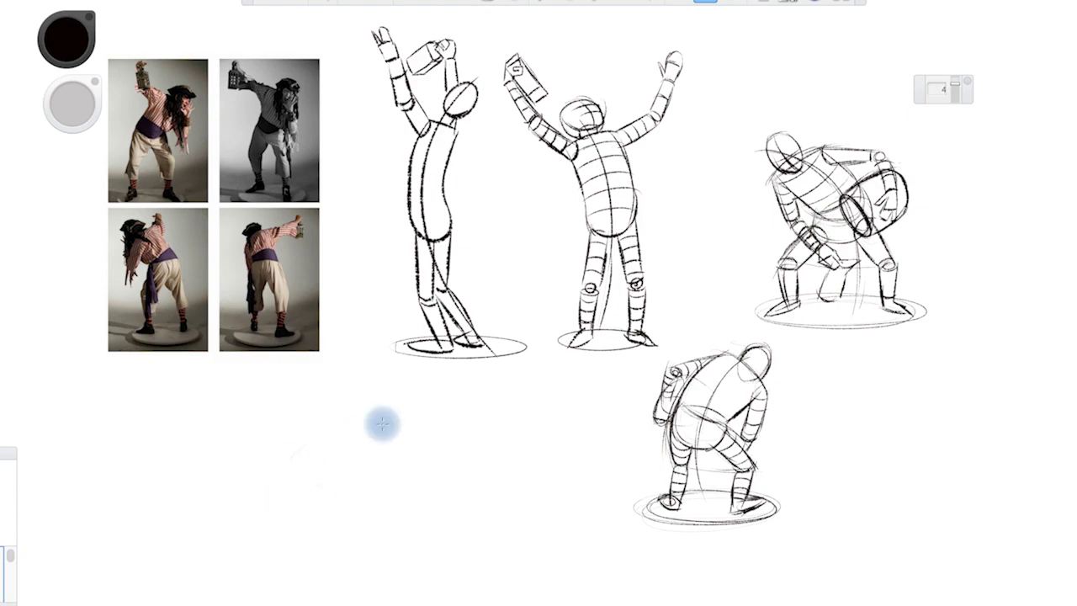
Lay in the fifth figure's ground ellipse, action line, torso ellipse, raised lantern and arm lines
{"action": "left_click_drag", "start_coordinate": [194, 568], "coordinate": [336, 563]}
{"action": "mouse_move", "coordinate": [248, 564]}
{"action": "left_mouse_down"}
{"action": "mouse_move", "coordinate": [396, 404]}
{"action": "mouse_move", "coordinate": [388, 421]}
{"action": "mouse_move", "coordinate": [269, 483]}
{"action": "left_mouse_up"}
{"action": "left_click_drag", "start_coordinate": [291, 362], "coordinate": [311, 416]}
{"action": "left_click_drag", "start_coordinate": [383, 420], "coordinate": [375, 500]}
{"action": "left_click_drag", "start_coordinate": [417, 404], "coordinate": [383, 471]}
Draw the fifth figure's legs, connect the raised arm to the lantern, and wrap torso contours
{"action": "left_click_drag", "start_coordinate": [320, 479], "coordinate": [328, 572]}
{"action": "mouse_move", "coordinate": [260, 471]}
{"action": "left_mouse_down"}
{"action": "mouse_move", "coordinate": [218, 522]}
{"action": "mouse_move", "coordinate": [337, 572]}
{"action": "left_mouse_up"}
{"action": "left_click_drag", "start_coordinate": [303, 404], "coordinate": [361, 412]}
{"action": "mouse_move", "coordinate": [294, 383]}
{"action": "left_mouse_down"}
{"action": "mouse_move", "coordinate": [290, 370]}
{"action": "mouse_move", "coordinate": [349, 395]}
{"action": "mouse_move", "coordinate": [286, 459]}
{"action": "left_mouse_up"}
{"action": "left_click_drag", "start_coordinate": [362, 433], "coordinate": [277, 480]}
{"action": "left_click_drag", "start_coordinate": [337, 458], "coordinate": [269, 497]}
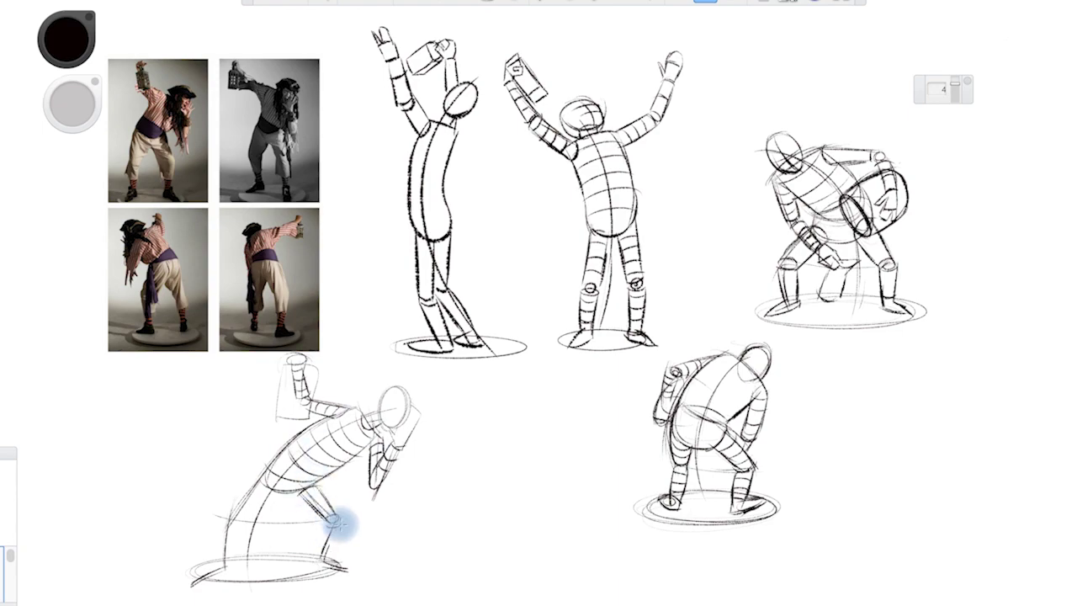
Refine the fifth figure's legs, knee and feet, and restroke the lantern arm
{"action": "left_click_drag", "start_coordinate": [341, 526], "coordinate": [333, 572]}
{"action": "mouse_move", "coordinate": [274, 492]}
{"action": "left_mouse_down"}
{"action": "mouse_move", "coordinate": [252, 479]}
{"action": "mouse_move", "coordinate": [239, 509]}
{"action": "left_mouse_up"}
{"action": "mouse_move", "coordinate": [307, 500]}
{"action": "left_mouse_down"}
{"action": "mouse_move", "coordinate": [232, 539]}
{"action": "mouse_move", "coordinate": [210, 581]}
{"action": "left_mouse_up"}
{"action": "left_click_drag", "start_coordinate": [332, 551], "coordinate": [337, 581]}
{"action": "mouse_move", "coordinate": [286, 357]}
{"action": "left_mouse_down"}
{"action": "mouse_move", "coordinate": [312, 362]}
{"action": "mouse_move", "coordinate": [277, 416]}
{"action": "left_mouse_up"}
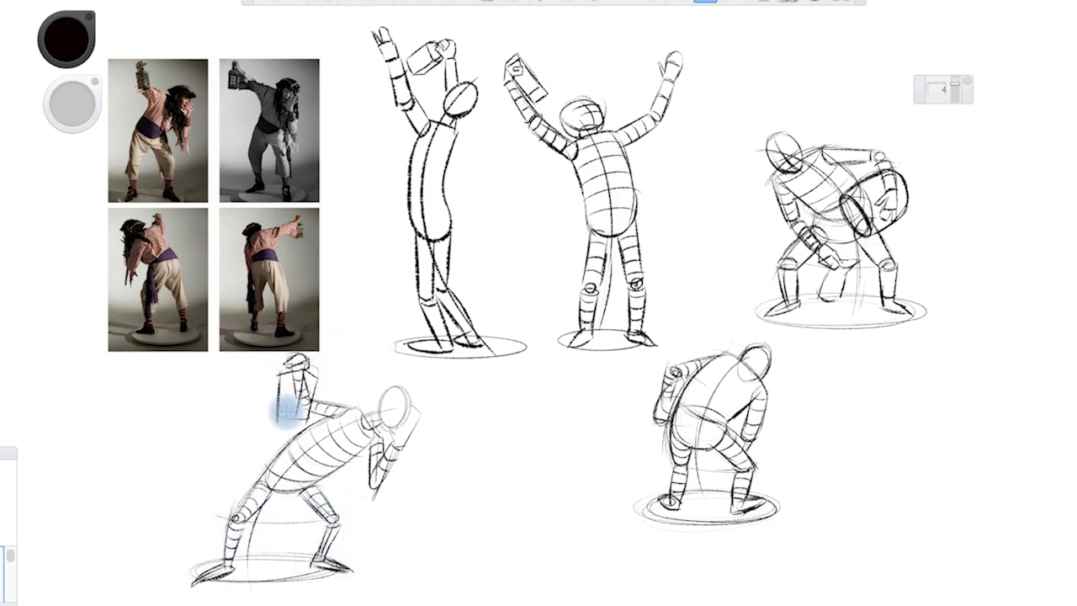
Sketch the sixth figure's ground ellipse, arched spine, legs, lantern arm and downward-reaching arm
{"action": "mouse_move", "coordinate": [442, 538]}
{"action": "left_mouse_down"}
{"action": "mouse_move", "coordinate": [601, 543]}
{"action": "mouse_move", "coordinate": [437, 545]}
{"action": "left_mouse_up"}
{"action": "mouse_move", "coordinate": [518, 416]}
{"action": "left_mouse_down"}
{"action": "mouse_move", "coordinate": [431, 394]}
{"action": "mouse_move", "coordinate": [521, 404]}
{"action": "mouse_move", "coordinate": [539, 446]}
{"action": "mouse_move", "coordinate": [463, 530]}
{"action": "left_mouse_up"}
{"action": "left_click_drag", "start_coordinate": [538, 459], "coordinate": [557, 534]}
{"action": "mouse_move", "coordinate": [461, 414]}
{"action": "left_mouse_down"}
{"action": "mouse_move", "coordinate": [517, 366]}
{"action": "mouse_move", "coordinate": [556, 454]}
{"action": "left_mouse_up"}
{"action": "mouse_move", "coordinate": [513, 387]}
{"action": "left_mouse_down"}
{"action": "mouse_move", "coordinate": [446, 461]}
{"action": "mouse_move", "coordinate": [471, 431]}
{"action": "mouse_move", "coordinate": [437, 404]}
{"action": "mouse_move", "coordinate": [496, 450]}
{"action": "mouse_move", "coordinate": [475, 505]}
{"action": "left_mouse_up"}
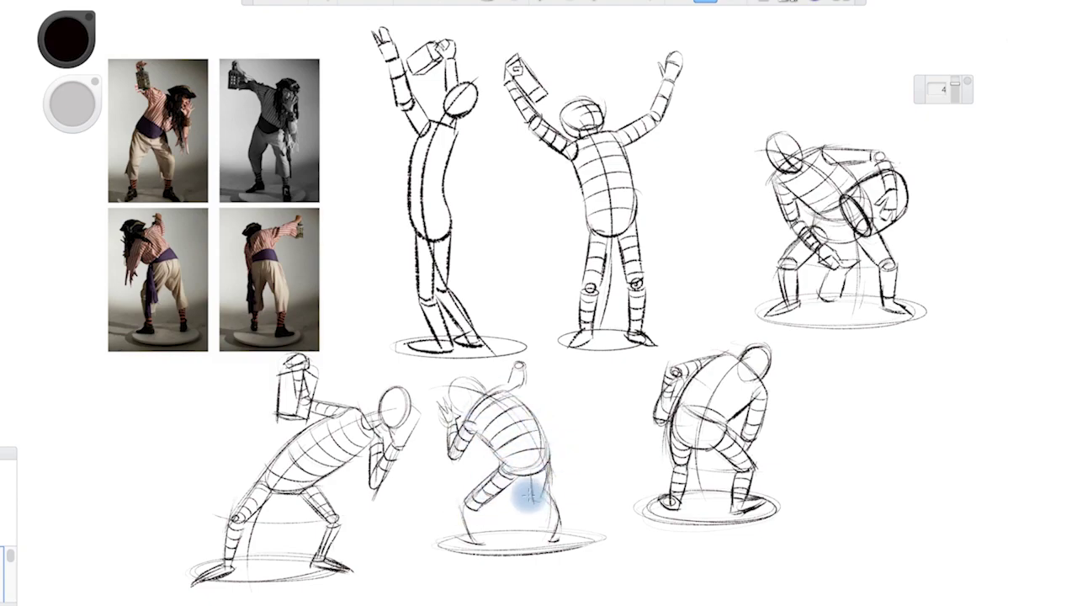
Wrap the sixth figure's right lower leg, strengthen its shoulder, and add a lower-right ground ellipse
{"action": "left_click_drag", "start_coordinate": [538, 496], "coordinate": [562, 547]}
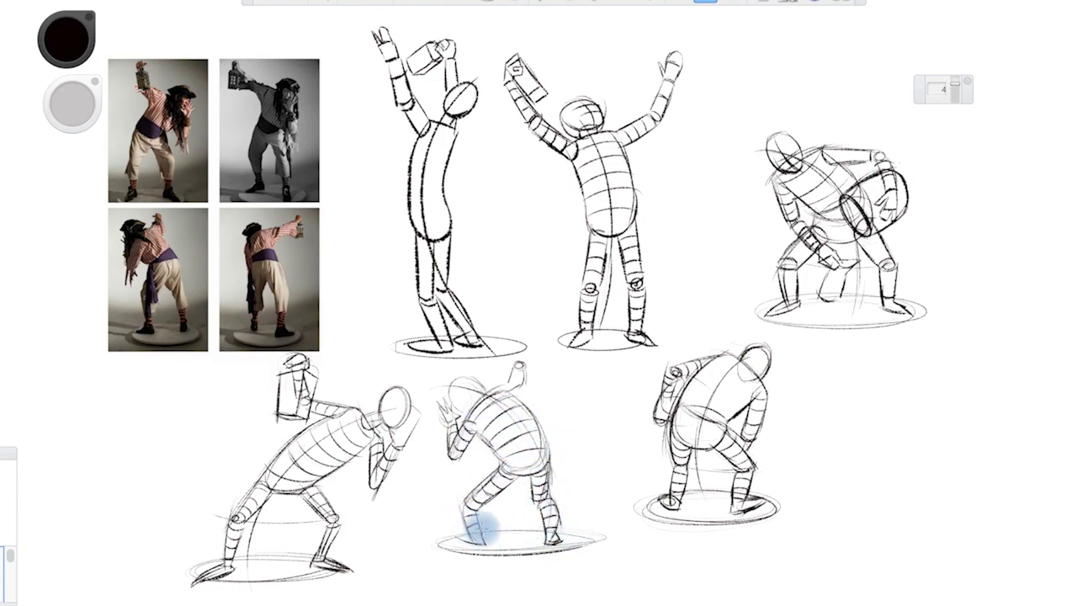
{"action": "left_click_drag", "start_coordinate": [497, 383], "coordinate": [471, 395]}
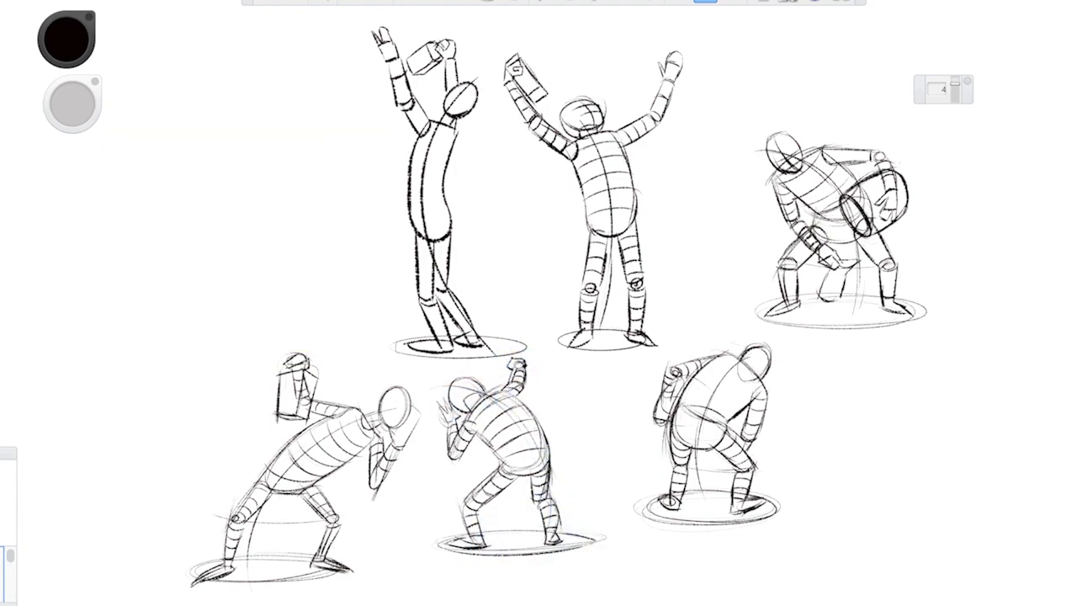
{"action": "left_click_drag", "start_coordinate": [841, 517], "coordinate": [976, 525]}
Draw the barrel cylinder with top, sides, bottom and contour lines
{"action": "left_click_drag", "start_coordinate": [883, 463], "coordinate": [884, 522]}
{"action": "left_click_drag", "start_coordinate": [934, 463], "coordinate": [934, 517]}
{"action": "left_click_drag", "start_coordinate": [885, 464], "coordinate": [934, 515]}
{"action": "mouse_move", "coordinate": [888, 476]}
{"action": "left_mouse_down"}
{"action": "mouse_move", "coordinate": [933, 475]}
{"action": "mouse_move", "coordinate": [934, 492]}
{"action": "mouse_move", "coordinate": [901, 518]}
{"action": "mouse_move", "coordinate": [901, 415]}
{"action": "left_mouse_up"}
Sketch the seventh pirate's torso, head, outstretched arm, leg propped on the barrel and standing leg
{"action": "mouse_move", "coordinate": [942, 353]}
{"action": "left_mouse_down"}
{"action": "mouse_move", "coordinate": [963, 513]}
{"action": "mouse_move", "coordinate": [892, 395]}
{"action": "mouse_move", "coordinate": [930, 429]}
{"action": "left_mouse_up"}
{"action": "mouse_move", "coordinate": [934, 358]}
{"action": "left_mouse_down"}
{"action": "mouse_move", "coordinate": [985, 362]}
{"action": "mouse_move", "coordinate": [965, 392]}
{"action": "left_mouse_up"}
{"action": "mouse_move", "coordinate": [896, 341]}
{"action": "left_mouse_down"}
{"action": "mouse_move", "coordinate": [921, 370]}
{"action": "mouse_move", "coordinate": [904, 421]}
{"action": "left_mouse_up"}
{"action": "mouse_move", "coordinate": [902, 375]}
{"action": "left_mouse_down"}
{"action": "mouse_move", "coordinate": [901, 412]}
{"action": "mouse_move", "coordinate": [917, 416]}
{"action": "left_mouse_up"}
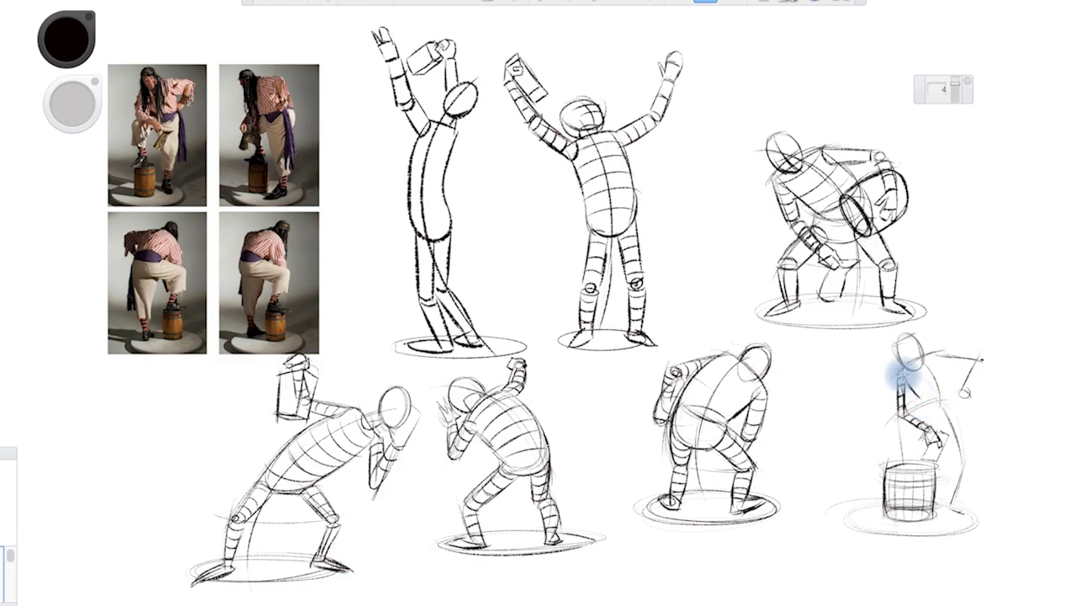
{"action": "left_click_drag", "start_coordinate": [921, 412], "coordinate": [875, 471]}
{"action": "left_click_drag", "start_coordinate": [875, 467], "coordinate": [921, 463]}
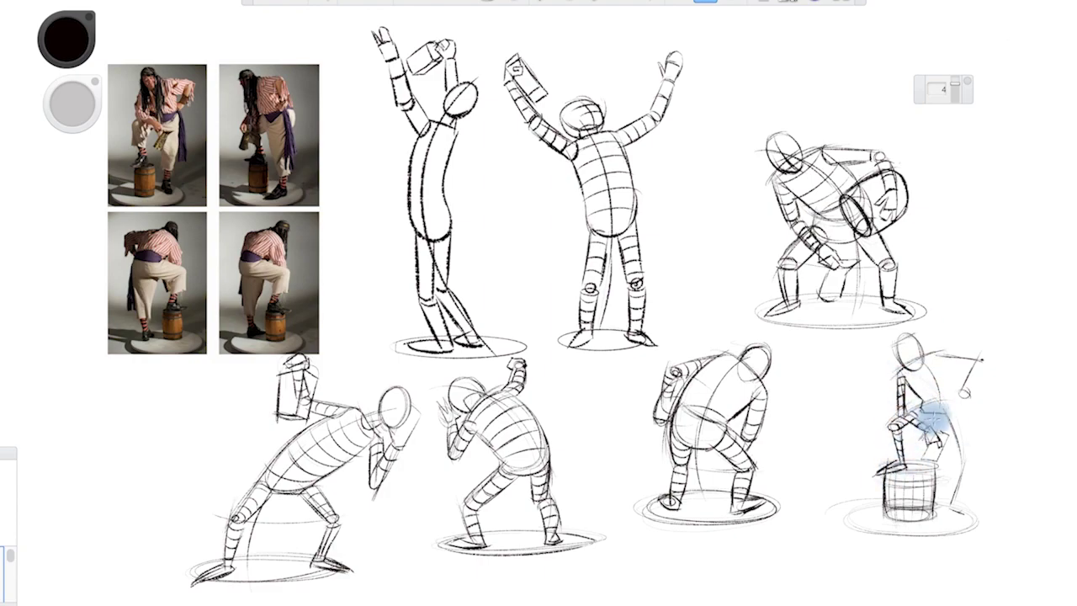
{"action": "mouse_move", "coordinate": [959, 429]}
{"action": "left_mouse_down"}
{"action": "mouse_move", "coordinate": [967, 496]}
{"action": "mouse_move", "coordinate": [950, 522]}
{"action": "mouse_move", "coordinate": [964, 505]}
{"action": "left_mouse_up"}
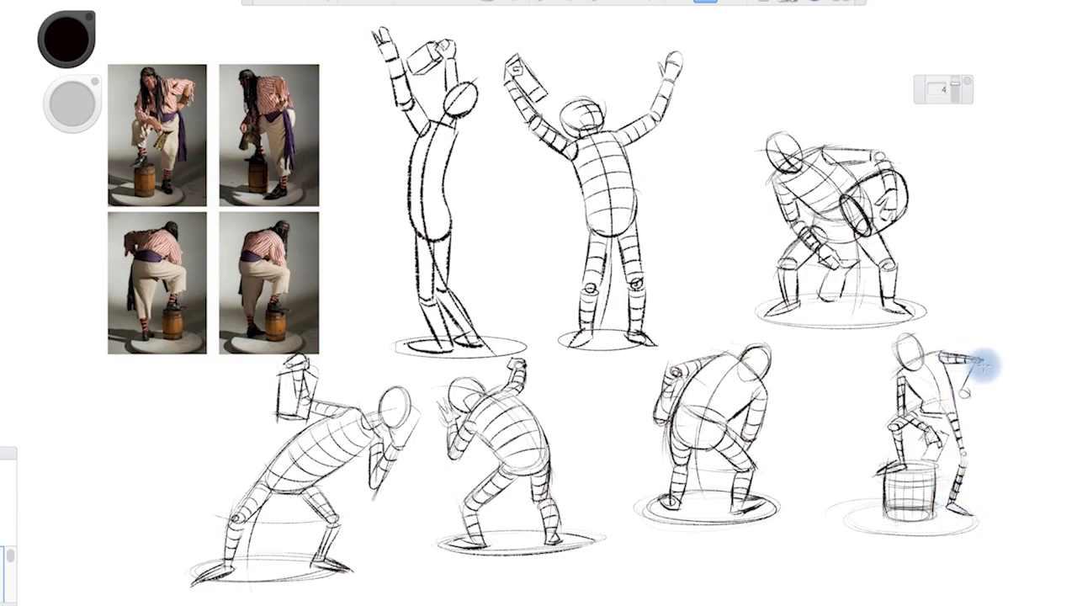